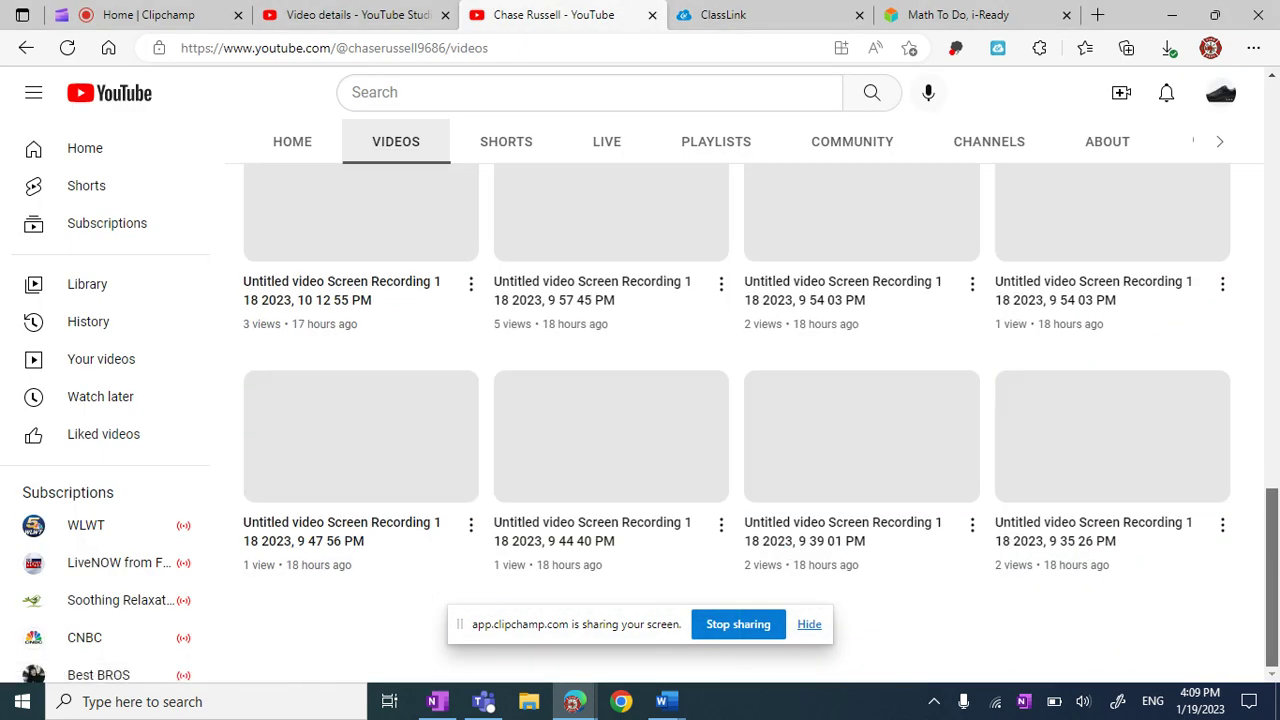
Step: Hide the screen-sharing banner on the channel's Videos tab
{"action": "left_click", "coordinate": [809, 624]}
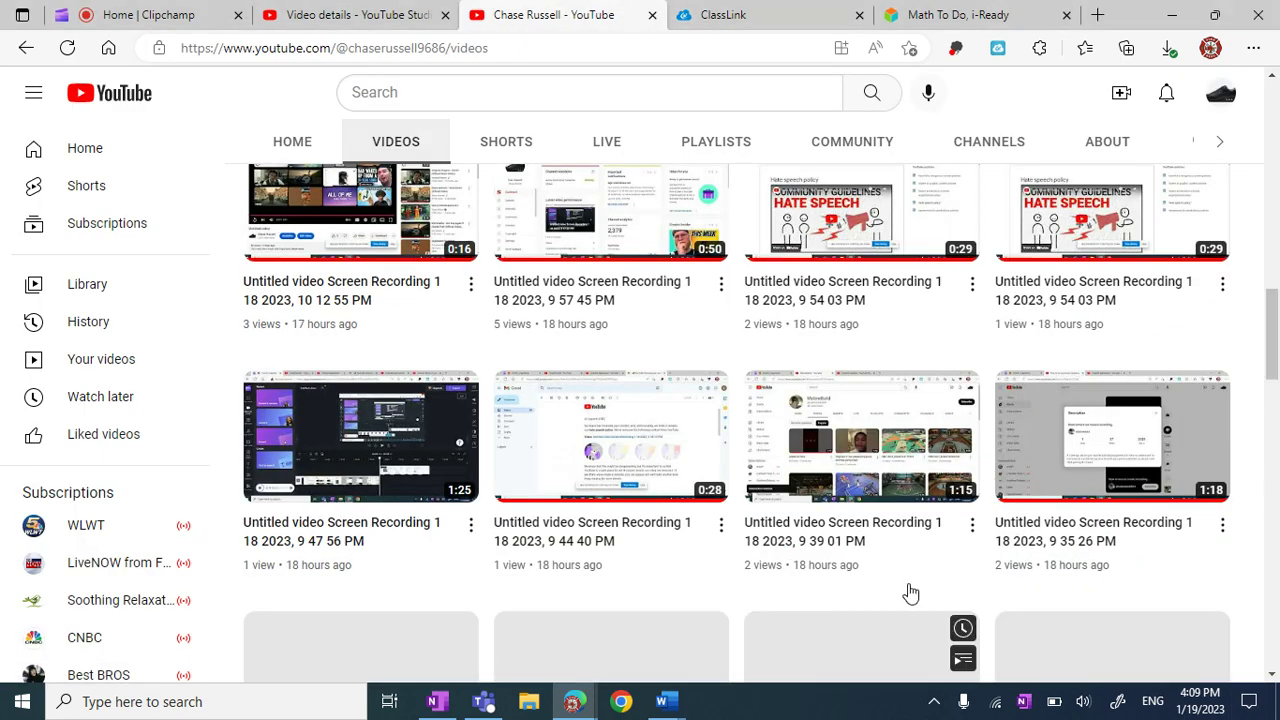
{"action": "mouse_move", "coordinate": [1272, 620]}
{"action": "left_mouse_down"}
{"action": "mouse_move", "coordinate": [1272, 180]}
{"action": "mouse_move", "coordinate": [1272, 590]}
{"action": "mouse_move", "coordinate": [1272, 348]}
{"action": "left_mouse_up"}
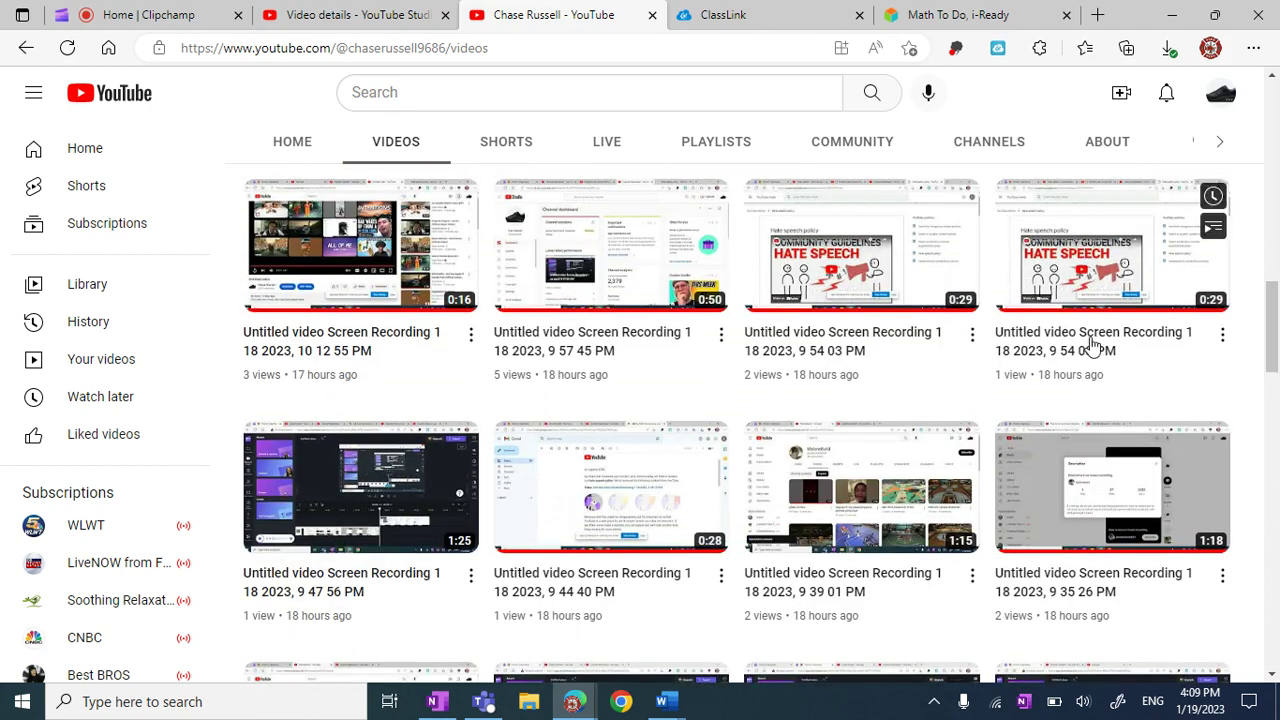
{"action": "scroll", "coordinate": [1092, 345], "scroll_direction": "down", "scroll_amount": 5}
{"action": "left_click_drag", "start_coordinate": [1272, 400], "coordinate": [1272, 195]}
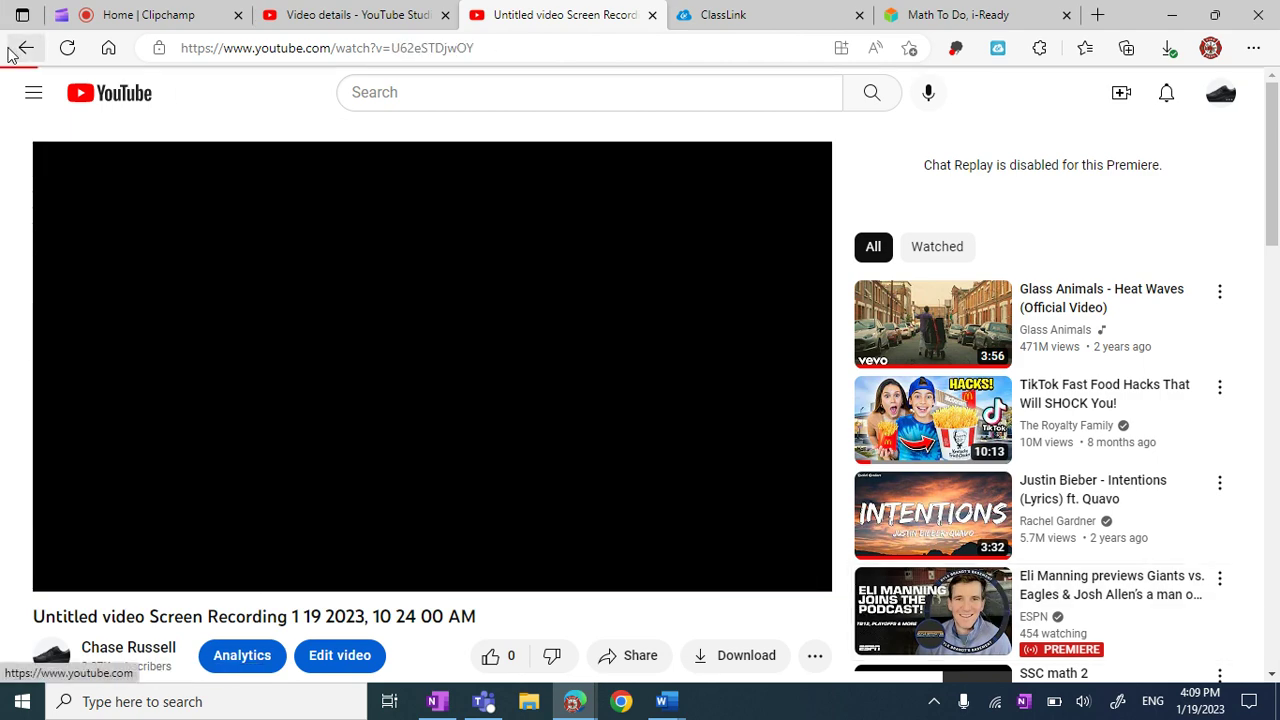
Step: Return to the screen recording, skip ahead and pause it at 1:00
{"action": "left_click", "coordinate": [25, 47]}
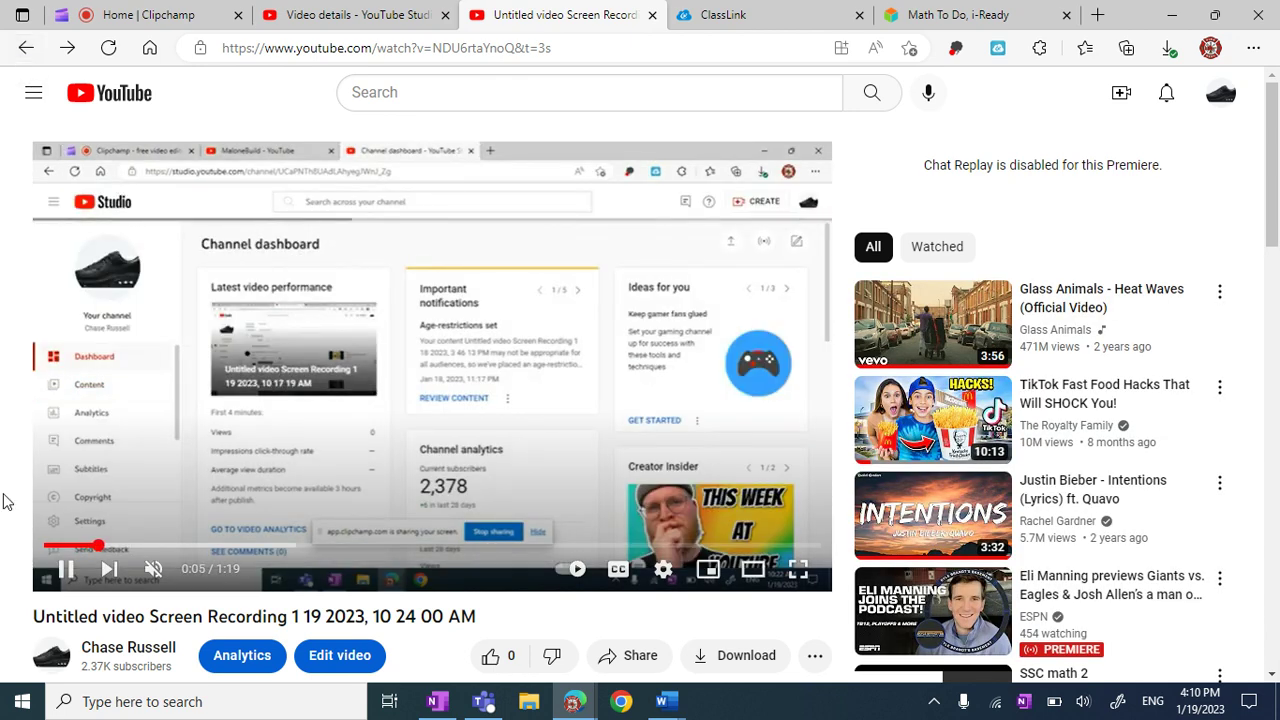
{"action": "left_click", "coordinate": [250, 548]}
{"action": "scroll", "coordinate": [640, 400], "scroll_direction": "down", "scroll_amount": 3}
{"action": "scroll", "coordinate": [640, 400], "scroll_direction": "up", "scroll_amount": 3}
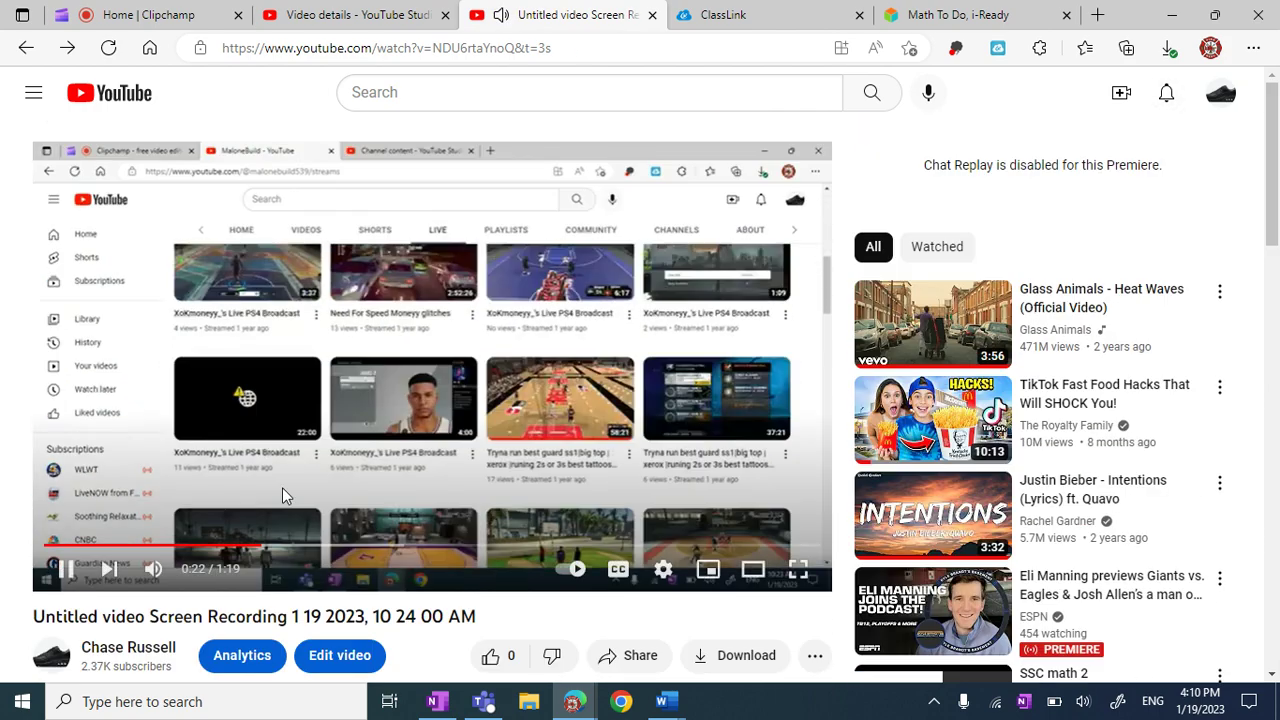
{"action": "left_click_drag", "start_coordinate": [332, 548], "coordinate": [447, 542]}
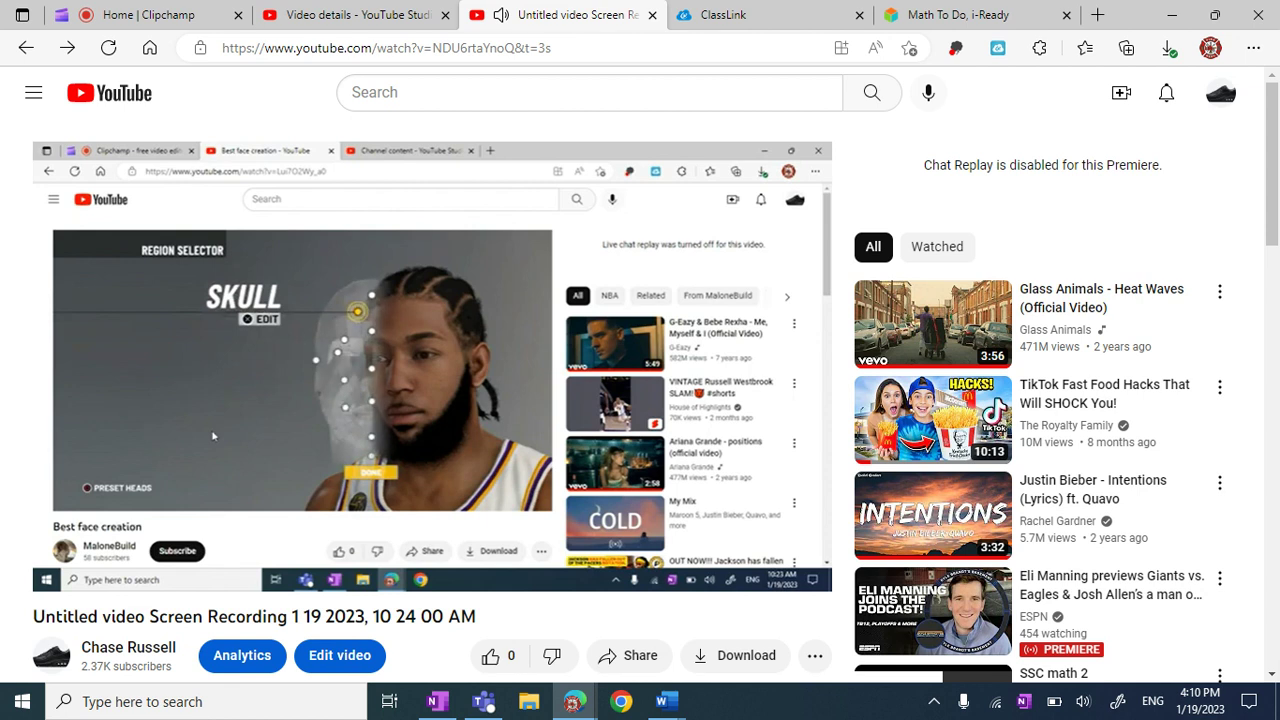
{"action": "left_click", "coordinate": [573, 537]}
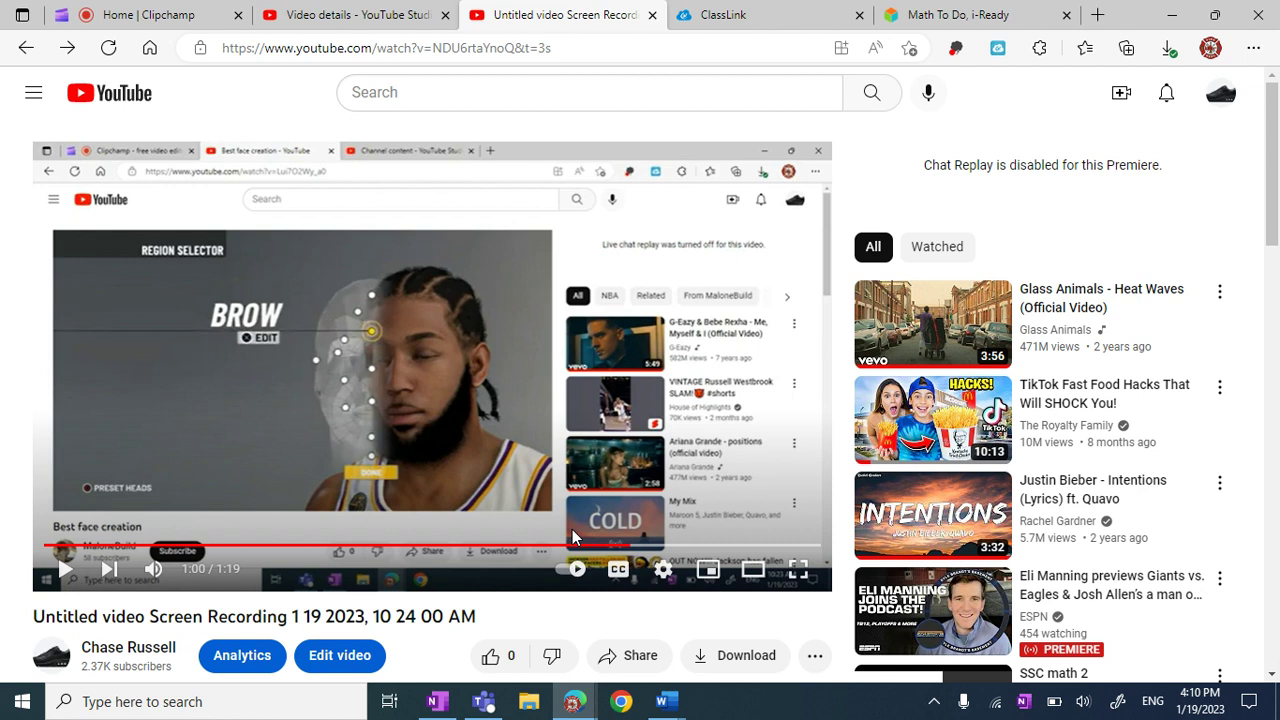
Step: Browse the channel's About, Community and Shorts tabs, then sort Shorts by Popular
{"action": "left_click", "coordinate": [52, 656]}
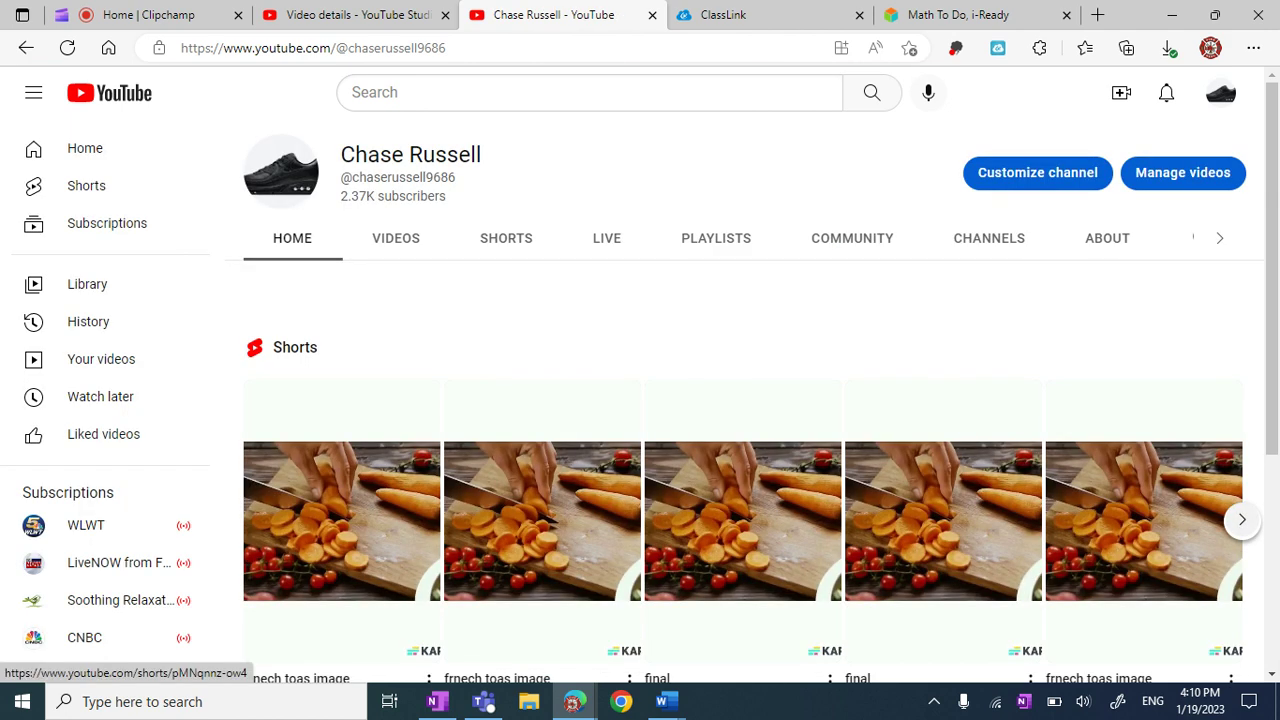
{"action": "left_click", "coordinate": [1107, 238]}
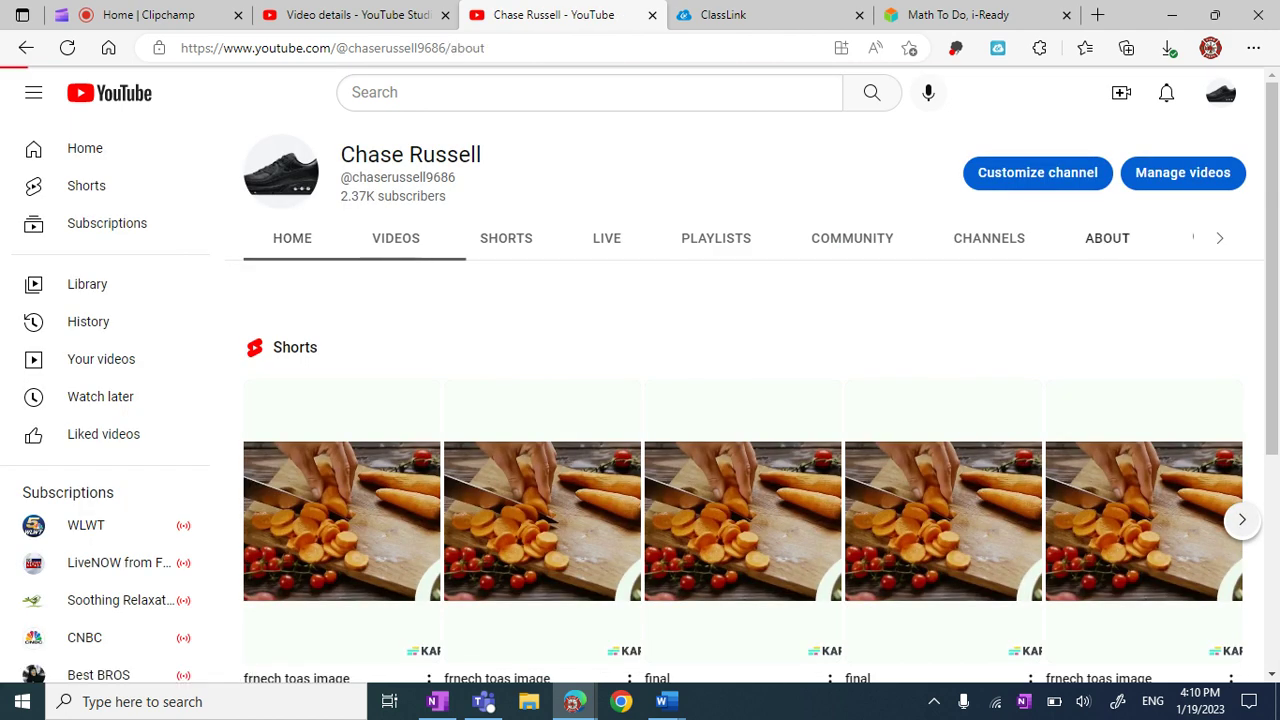
{"action": "left_click", "coordinate": [852, 238]}
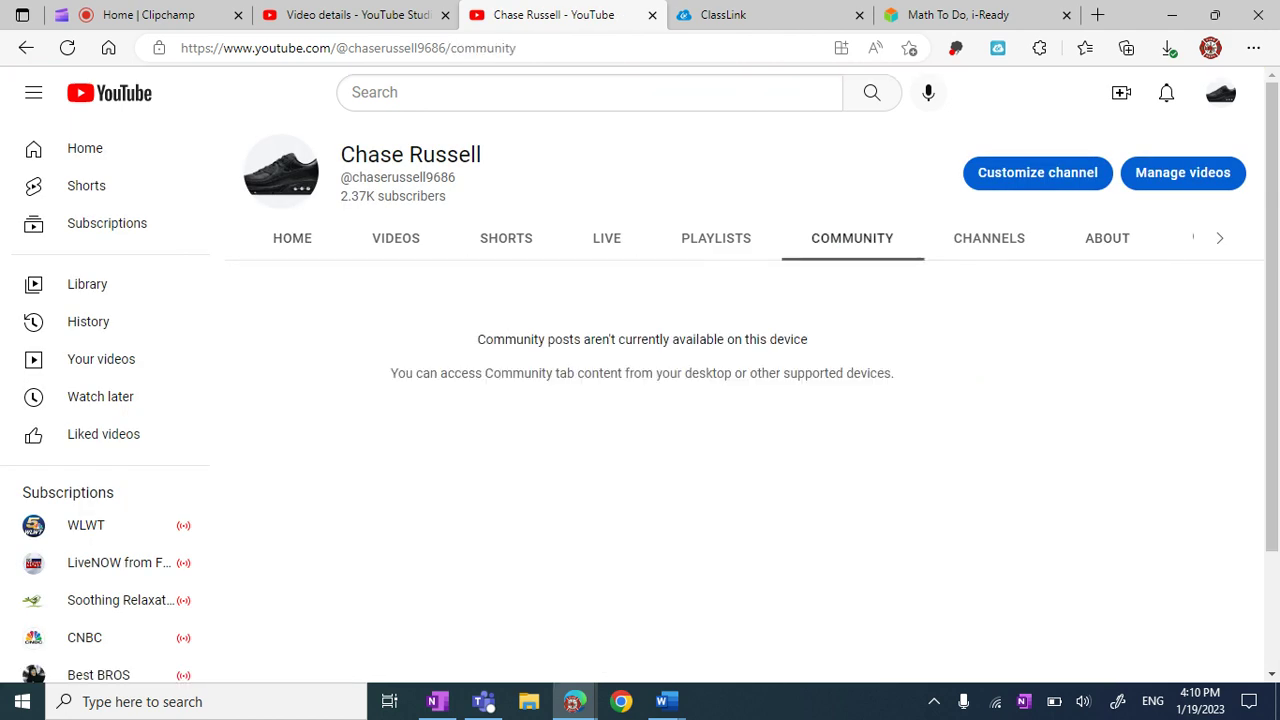
{"action": "left_click", "coordinate": [506, 238]}
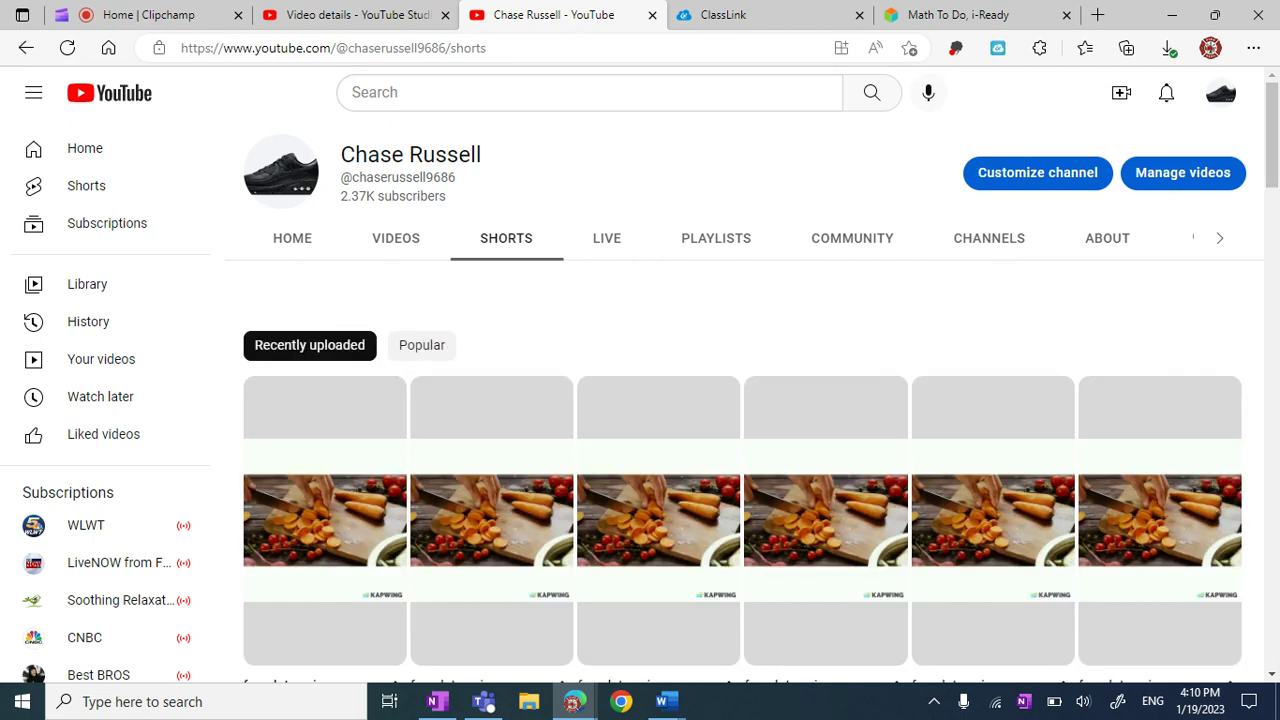
{"action": "scroll", "coordinate": [740, 450], "scroll_direction": "down", "scroll_amount": 3}
{"action": "scroll", "coordinate": [740, 450], "scroll_direction": "up", "scroll_amount": 3}
{"action": "left_click", "coordinate": [421, 345]}
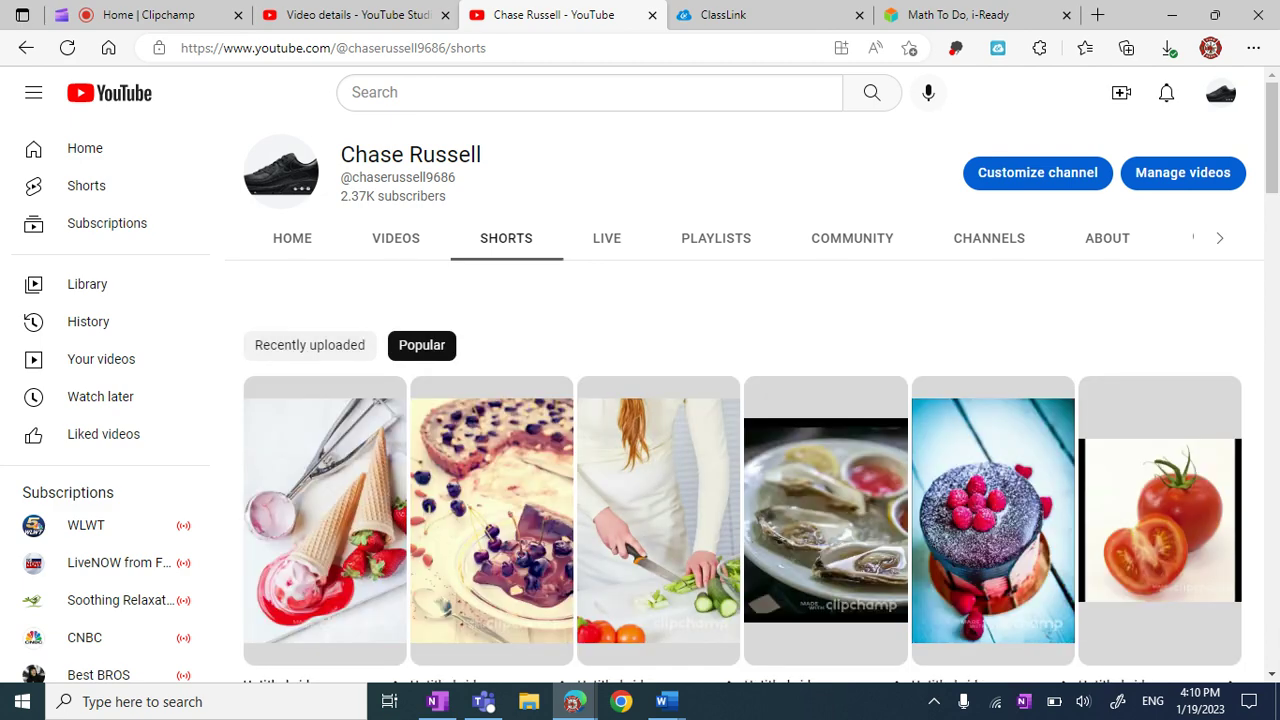
{"action": "scroll", "coordinate": [740, 450], "scroll_direction": "down", "scroll_amount": 5}
{"action": "scroll", "coordinate": [740, 450], "scroll_direction": "down", "scroll_amount": 3}
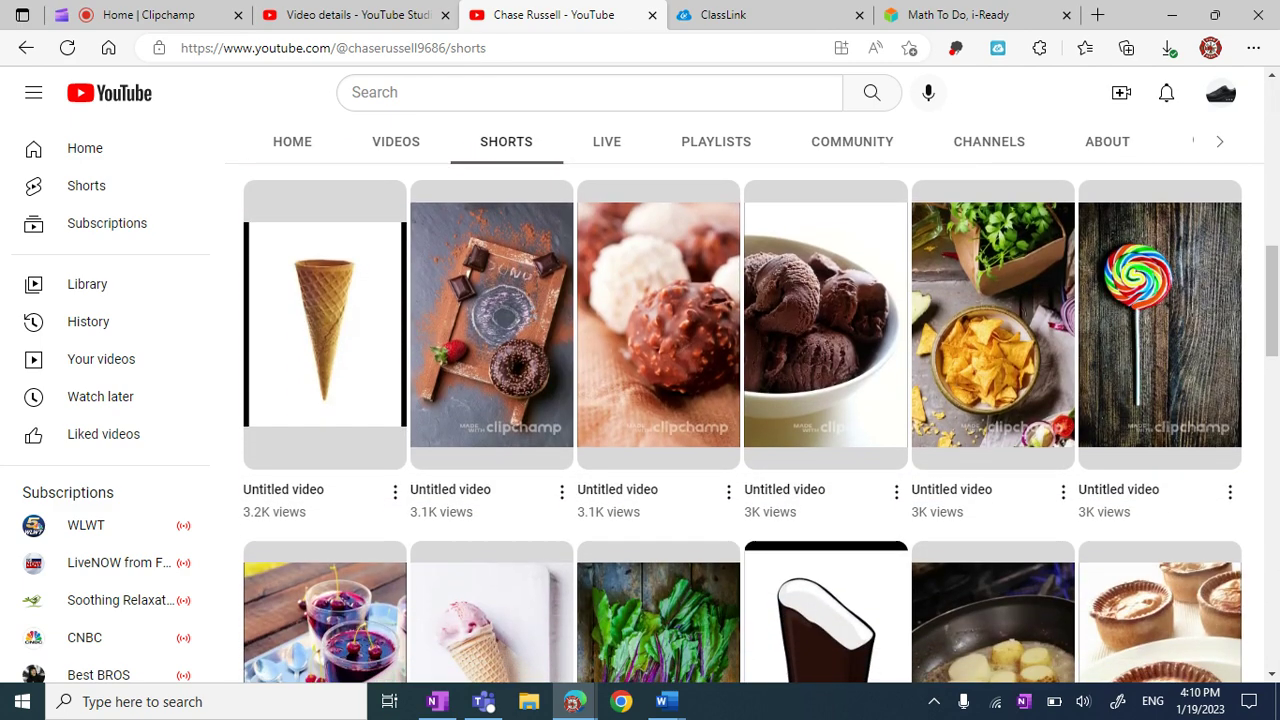
Step: Open the lollipop Short, then view and close its description
{"action": "left_click", "coordinate": [1159, 330]}
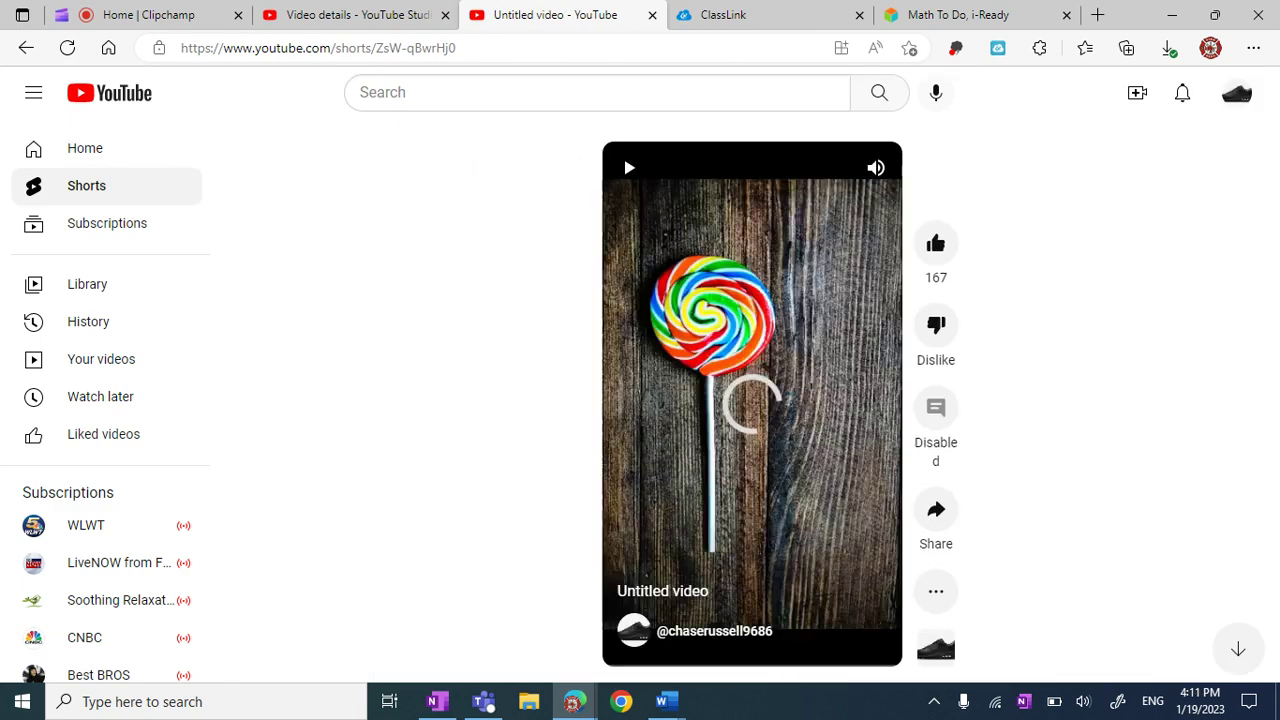
{"action": "left_click", "coordinate": [936, 592]}
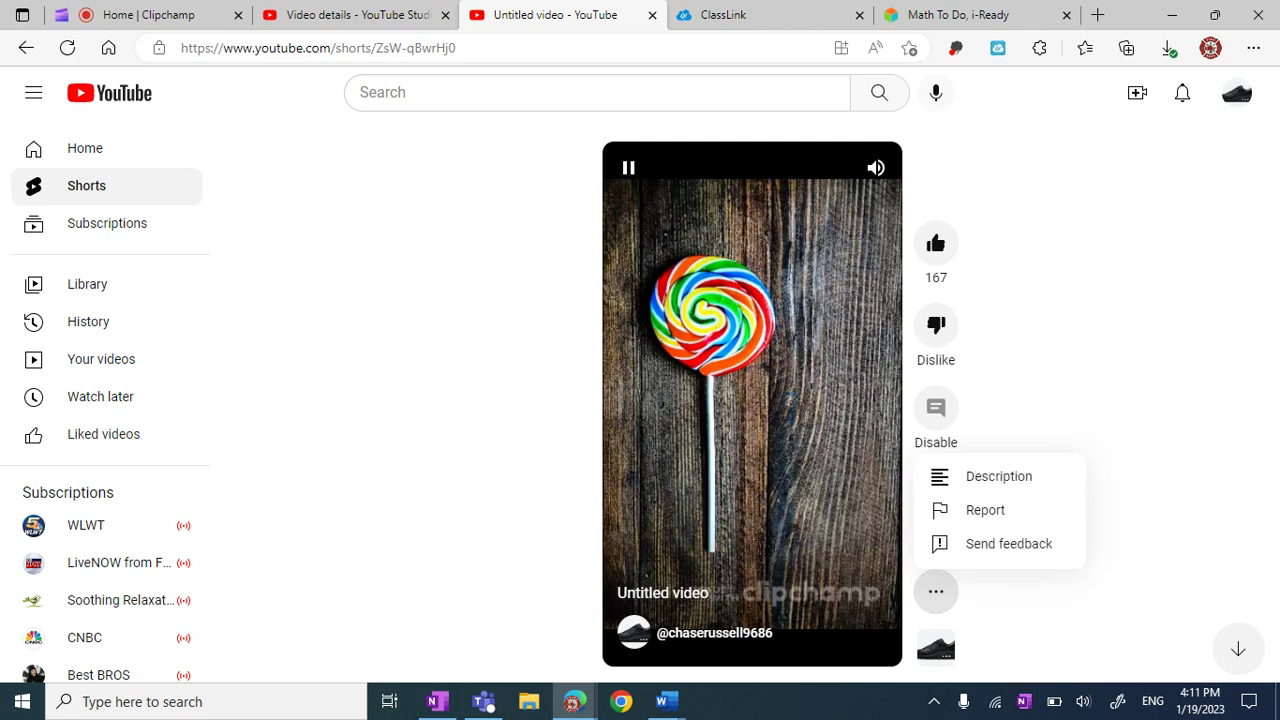
{"action": "left_click", "coordinate": [999, 476]}
{"action": "left_click", "coordinate": [824, 250]}
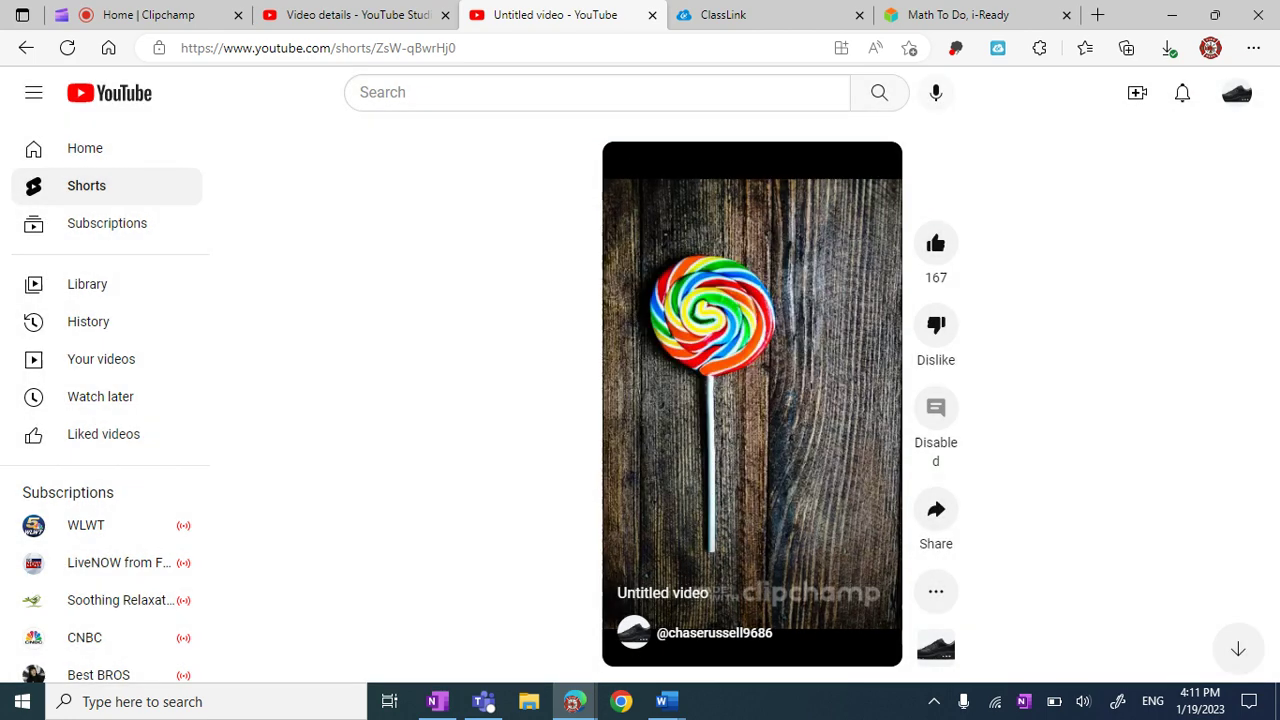
{"action": "scroll", "coordinate": [752, 400], "scroll_direction": "down", "scroll_amount": 3}
{"action": "scroll", "coordinate": [752, 400], "scroll_direction": "down", "scroll_amount": 3}
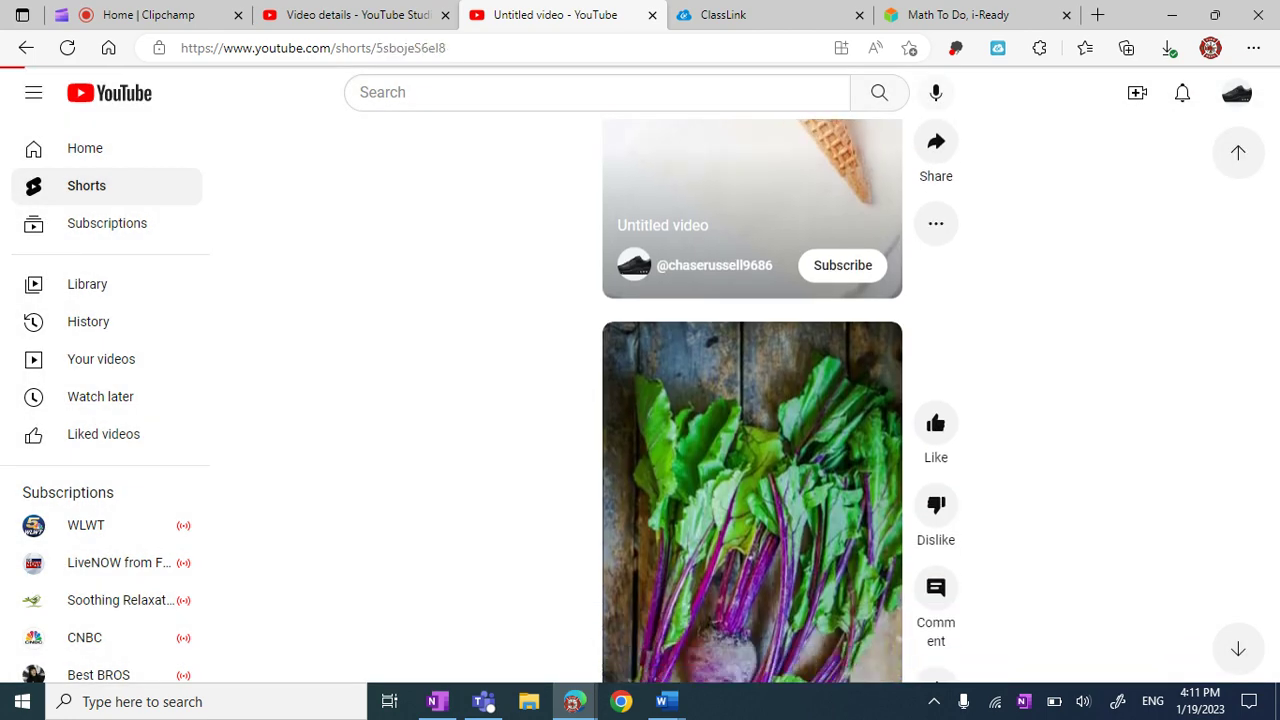
{"action": "scroll", "coordinate": [752, 400], "scroll_direction": "down", "scroll_amount": 3}
{"action": "scroll", "coordinate": [752, 400], "scroll_direction": "down", "scroll_amount": 3}
{"action": "scroll", "coordinate": [752, 400], "scroll_direction": "down", "scroll_amount": 3}
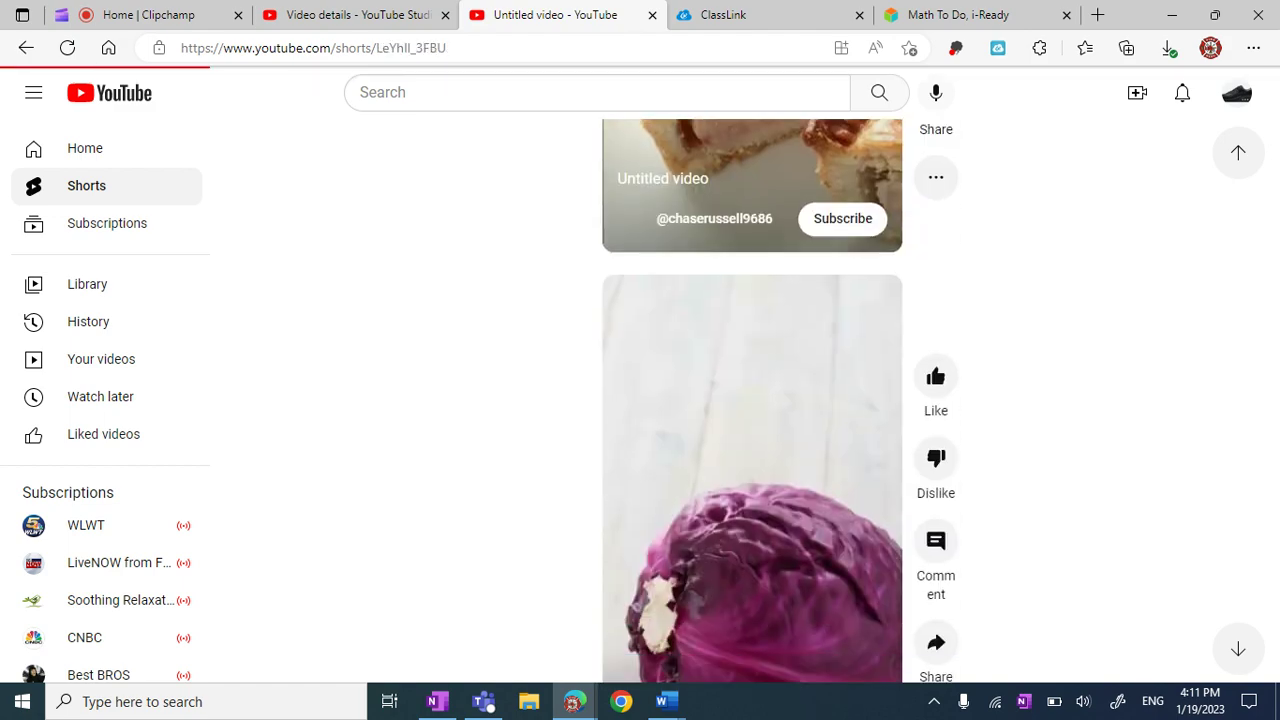
{"action": "scroll", "coordinate": [752, 400], "scroll_direction": "down", "scroll_amount": 3}
{"action": "scroll", "coordinate": [752, 400], "scroll_direction": "down", "scroll_amount": 3}
{"action": "scroll", "coordinate": [752, 400], "scroll_direction": "up", "scroll_amount": 5}
{"action": "scroll", "coordinate": [752, 400], "scroll_direction": "down", "scroll_amount": 3}
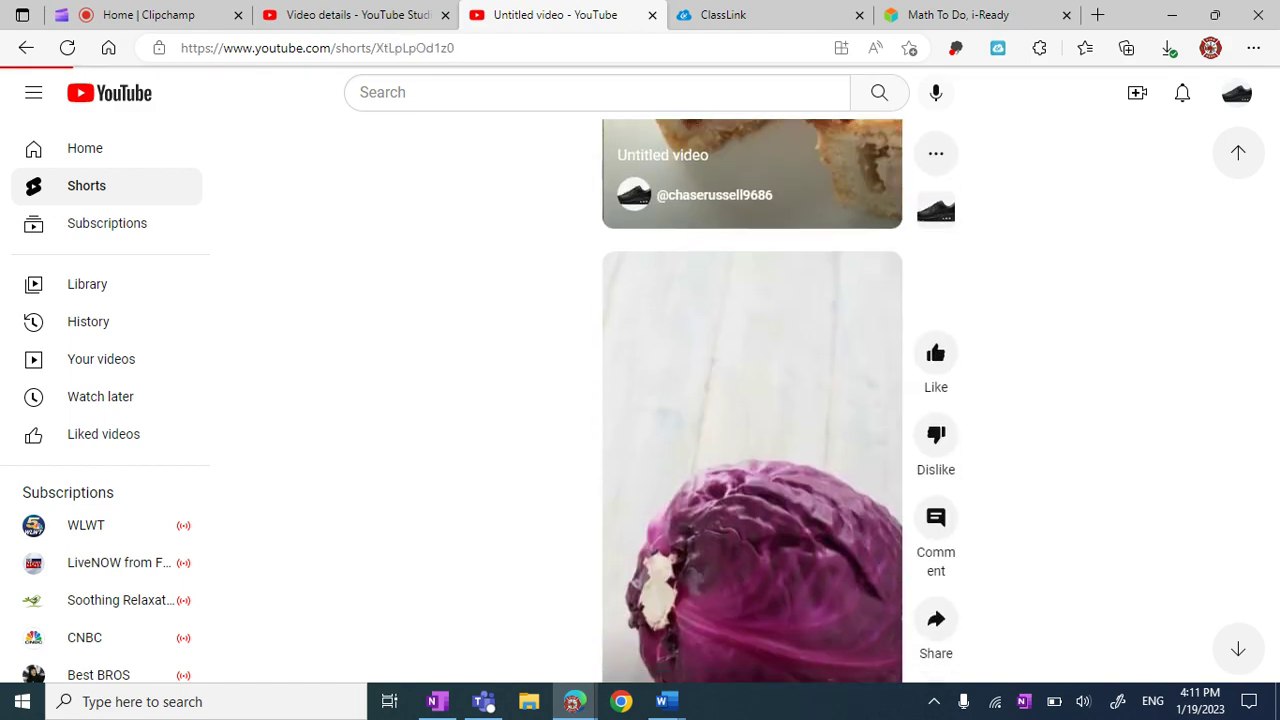
{"action": "scroll", "coordinate": [752, 400], "scroll_direction": "down", "scroll_amount": 3}
{"action": "scroll", "coordinate": [752, 400], "scroll_direction": "down", "scroll_amount": 3}
{"action": "scroll", "coordinate": [752, 400], "scroll_direction": "down", "scroll_amount": 3}
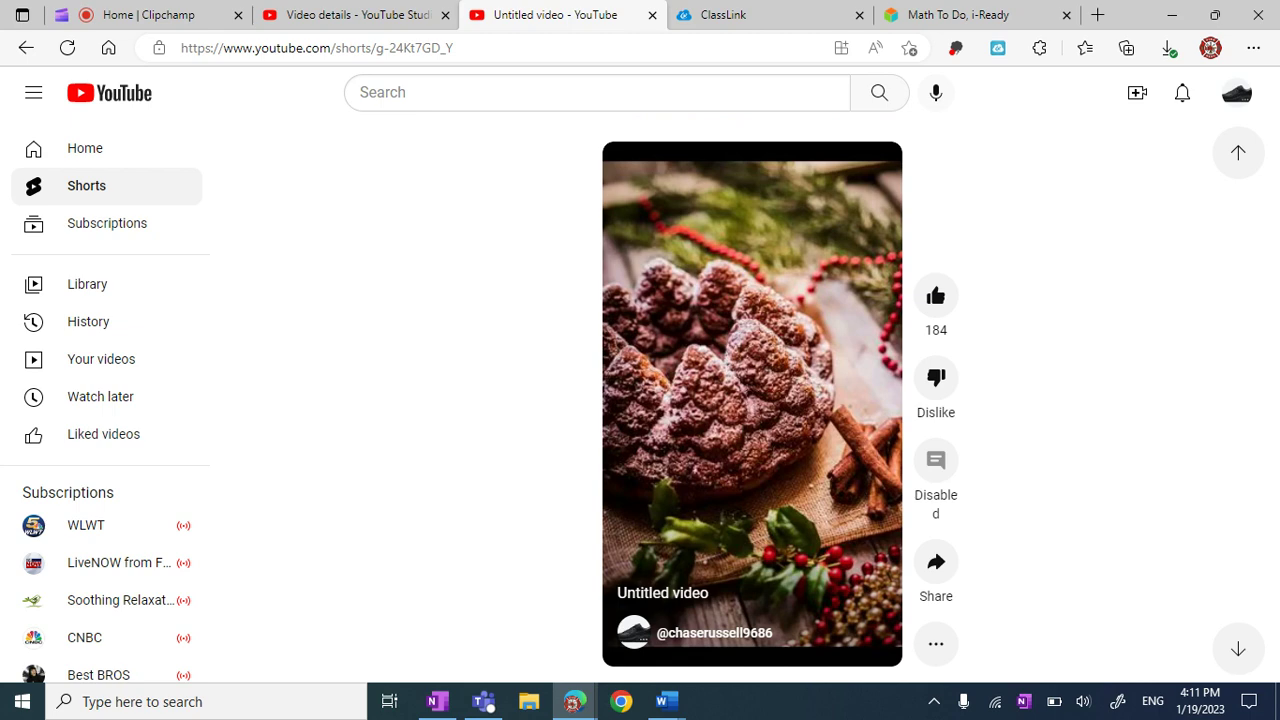
{"action": "scroll", "coordinate": [752, 400], "scroll_direction": "down", "scroll_amount": 3}
{"action": "scroll", "coordinate": [752, 400], "scroll_direction": "down", "scroll_amount": 3}
{"action": "scroll", "coordinate": [752, 400], "scroll_direction": "down", "scroll_amount": 3}
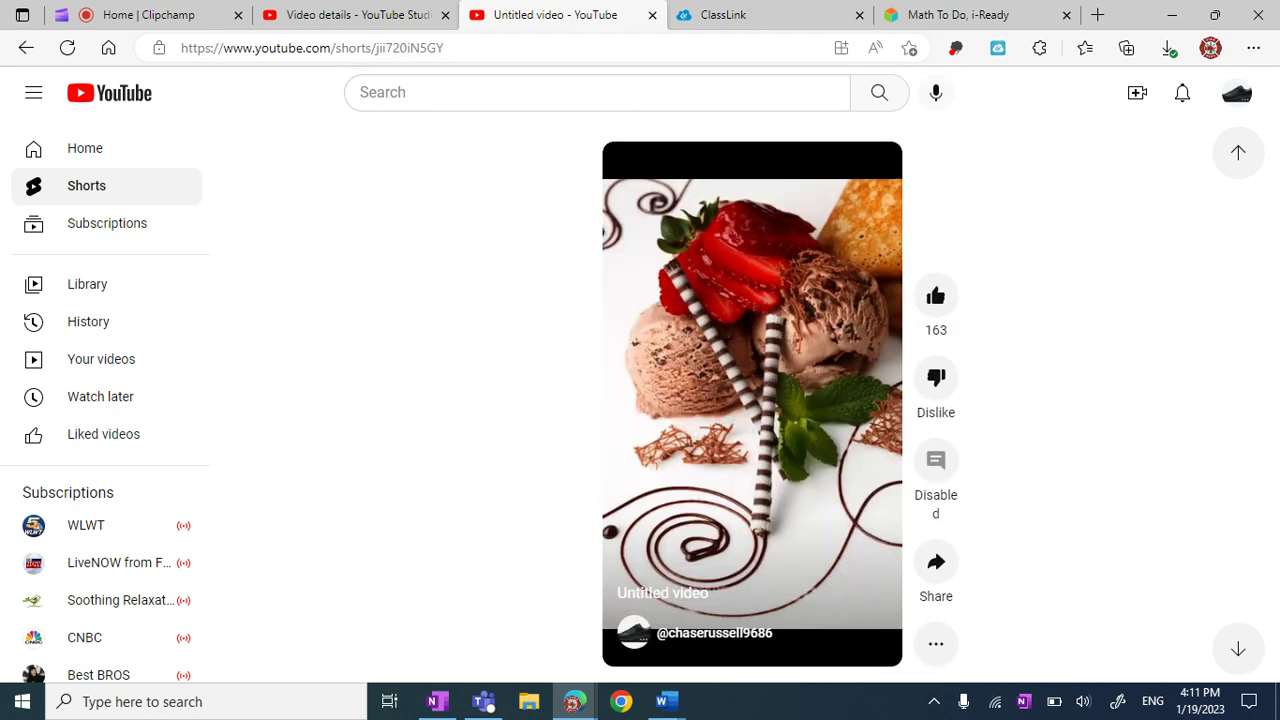
Step: Close the ice cream description, then check the popsicle and turquoise cake Short descriptions
{"action": "left_click", "coordinate": [998, 528]}
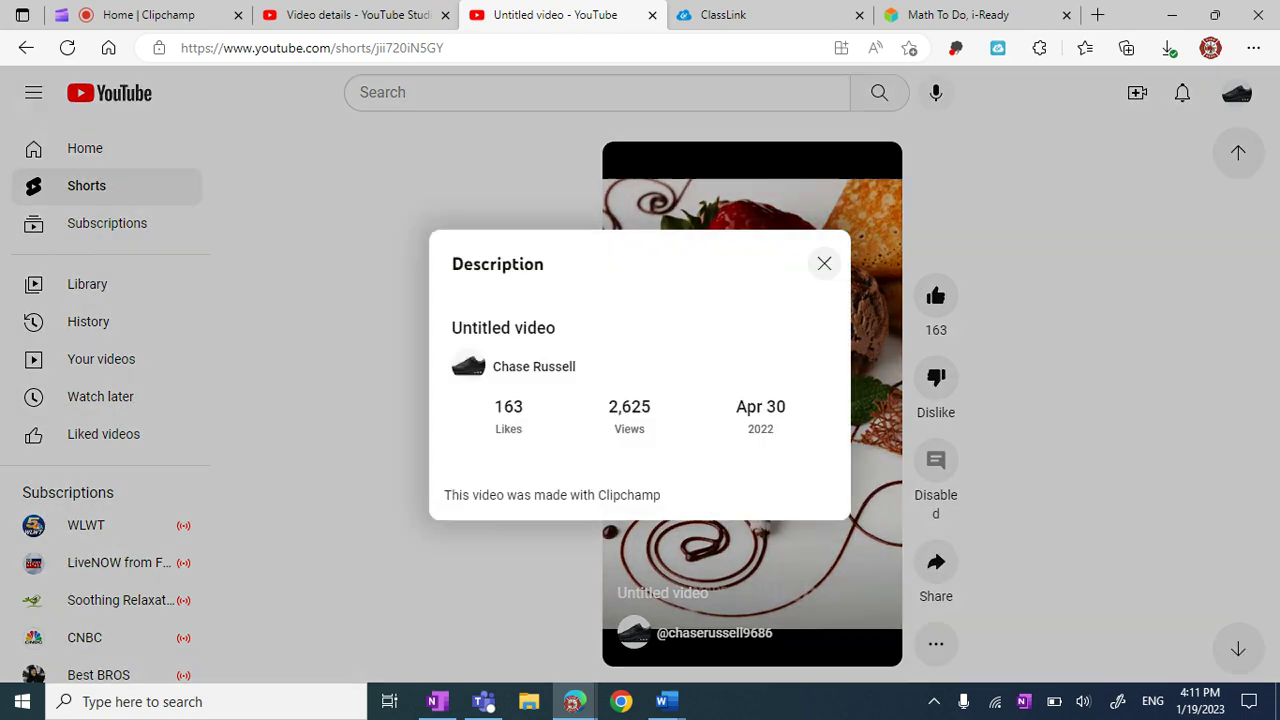
{"action": "key", "text": "Escape"}
{"action": "scroll", "coordinate": [752, 400], "scroll_direction": "down", "scroll_amount": 3}
{"action": "scroll", "coordinate": [752, 400], "scroll_direction": "down", "scroll_amount": 3}
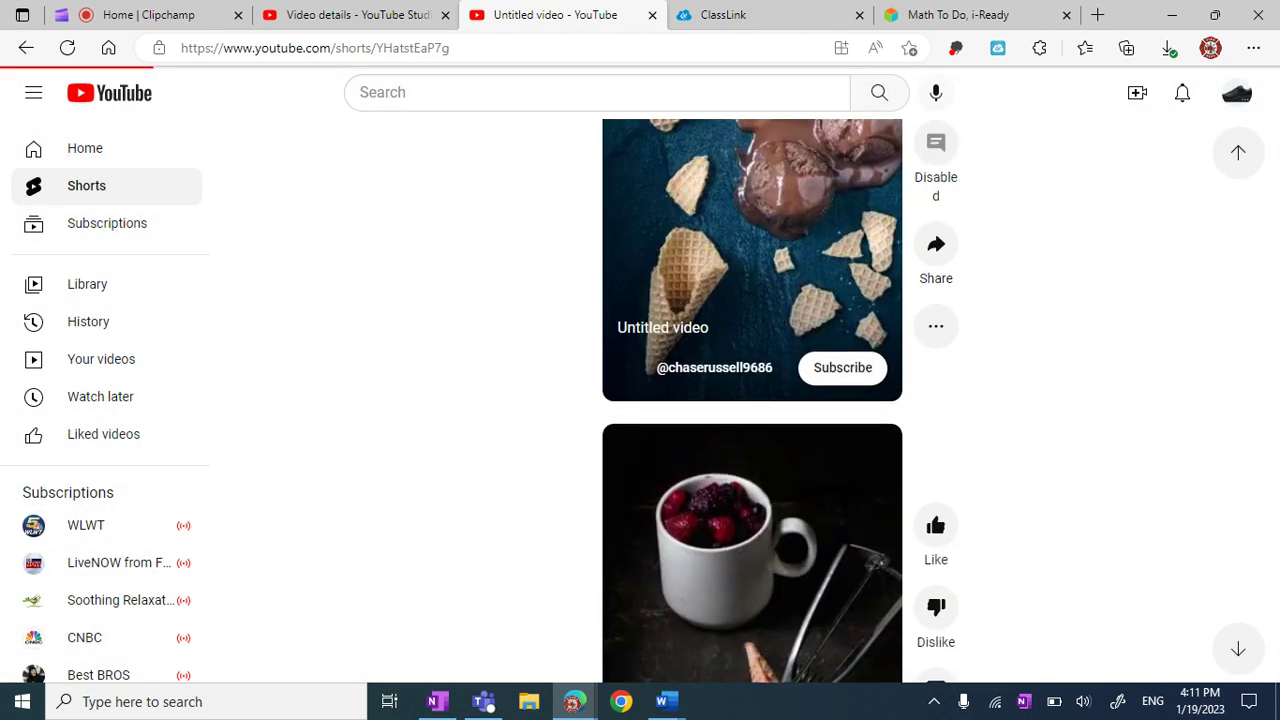
{"action": "scroll", "coordinate": [752, 400], "scroll_direction": "down", "scroll_amount": 3}
{"action": "scroll", "coordinate": [752, 400], "scroll_direction": "down", "scroll_amount": 3}
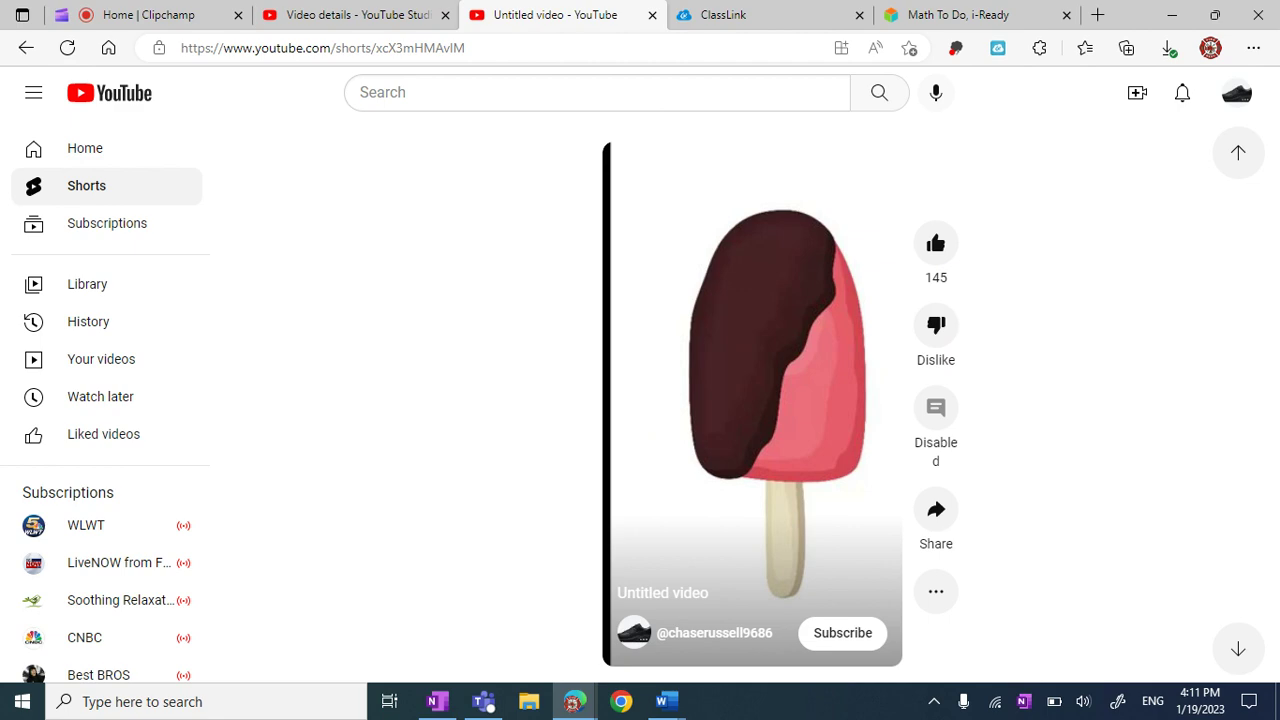
{"action": "left_click", "coordinate": [998, 476]}
{"action": "key", "text": "Escape"}
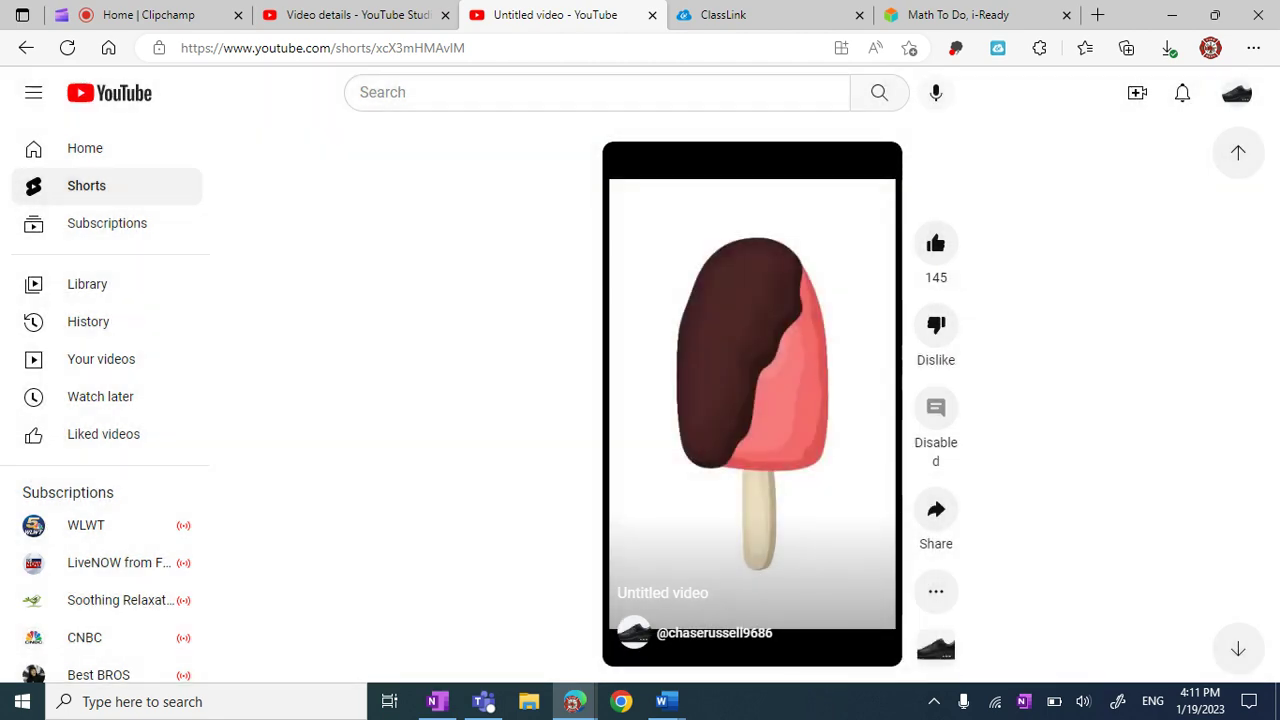
{"action": "scroll", "coordinate": [752, 400], "scroll_direction": "down", "scroll_amount": 3}
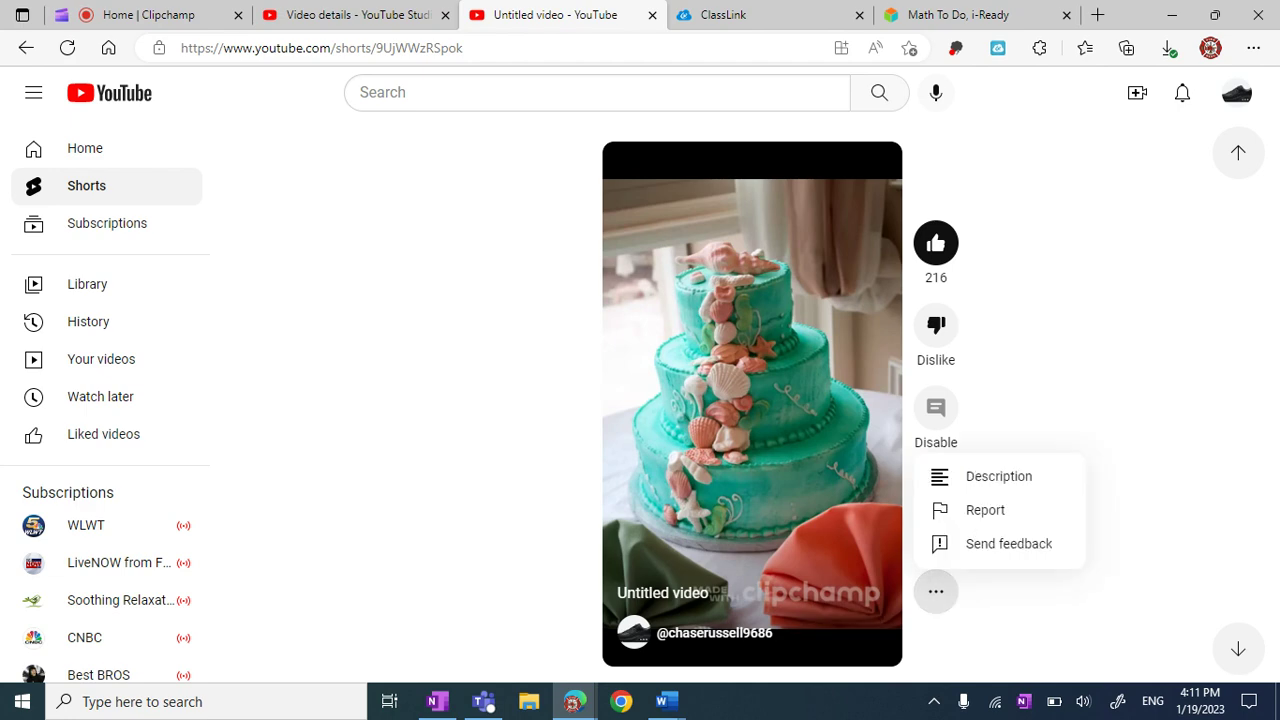
{"action": "left_click", "coordinate": [998, 476]}
{"action": "key", "text": "Escape"}
{"action": "scroll", "coordinate": [752, 400], "scroll_direction": "down", "scroll_amount": 3}
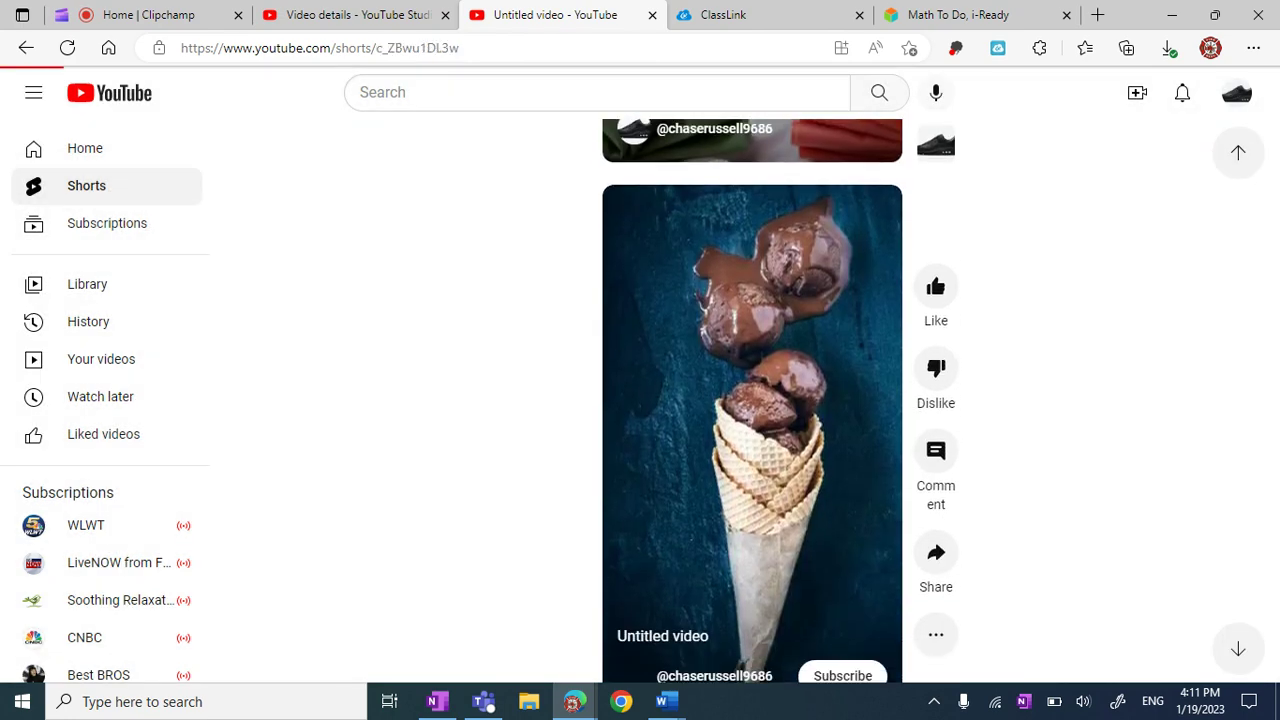
{"action": "scroll", "coordinate": [752, 400], "scroll_direction": "down", "scroll_amount": 3}
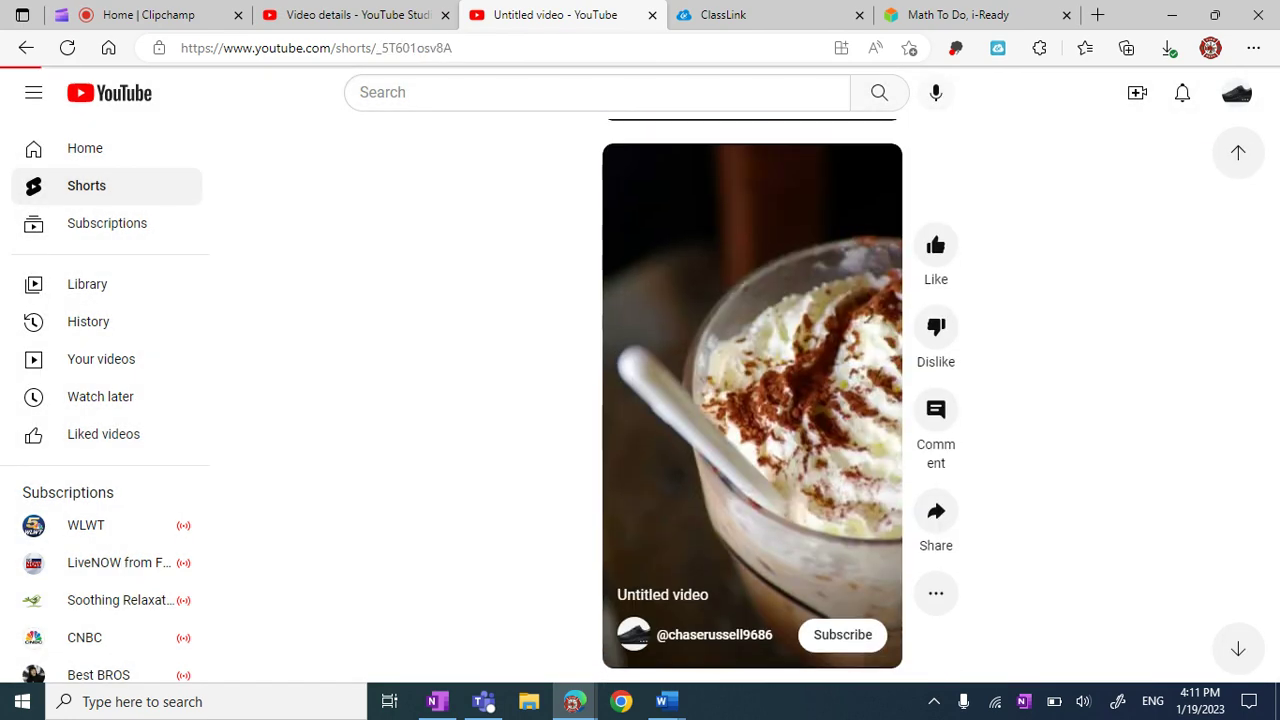
Step: View and close the descriptions of the coffee and watermelon Shorts
{"action": "left_click", "coordinate": [935, 591]}
{"action": "left_click", "coordinate": [998, 476]}
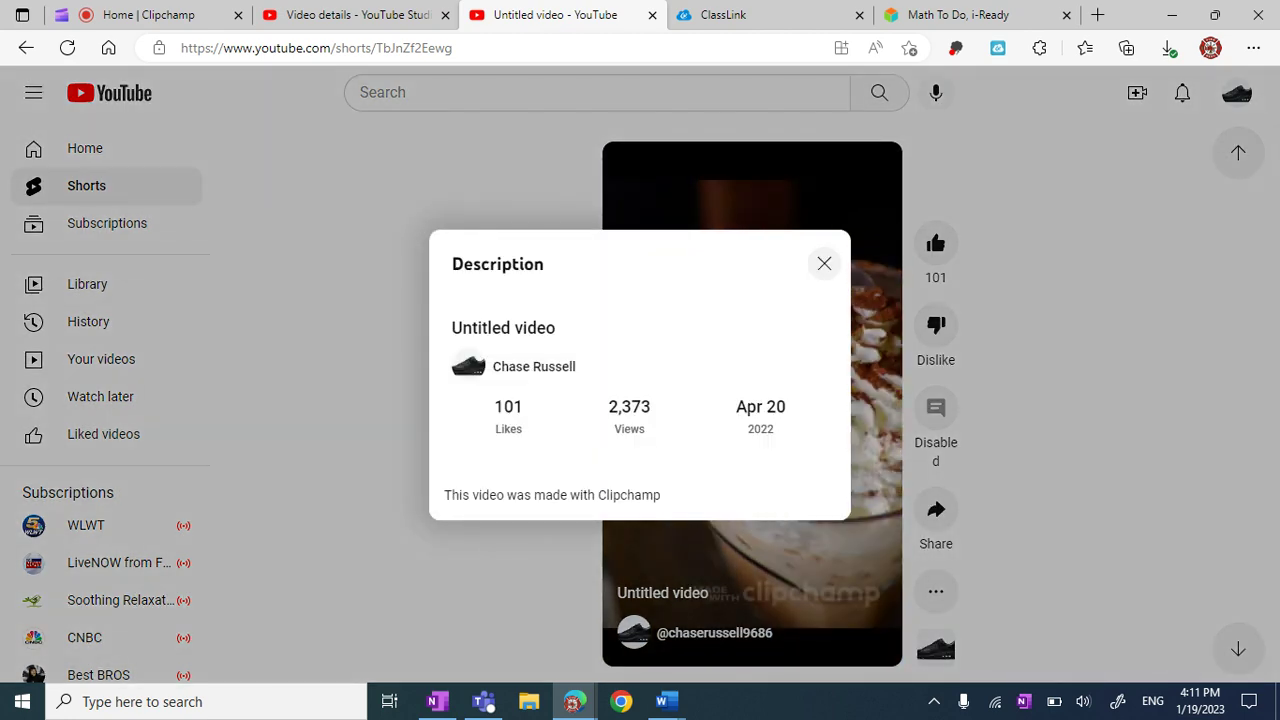
{"action": "key", "text": "Escape"}
{"action": "scroll", "coordinate": [752, 400], "scroll_direction": "down", "scroll_amount": 3}
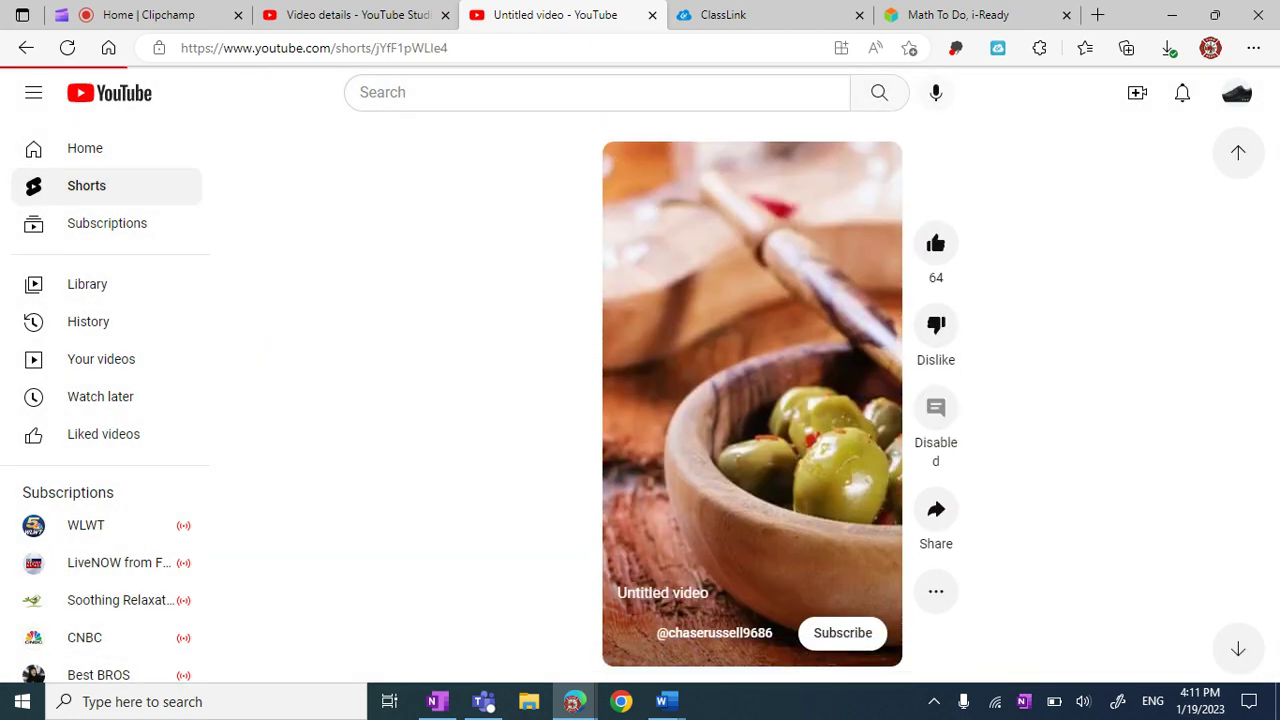
{"action": "scroll", "coordinate": [752, 400], "scroll_direction": "down", "scroll_amount": 3}
{"action": "scroll", "coordinate": [752, 400], "scroll_direction": "down", "scroll_amount": 3}
{"action": "scroll", "coordinate": [752, 400], "scroll_direction": "down", "scroll_amount": 3}
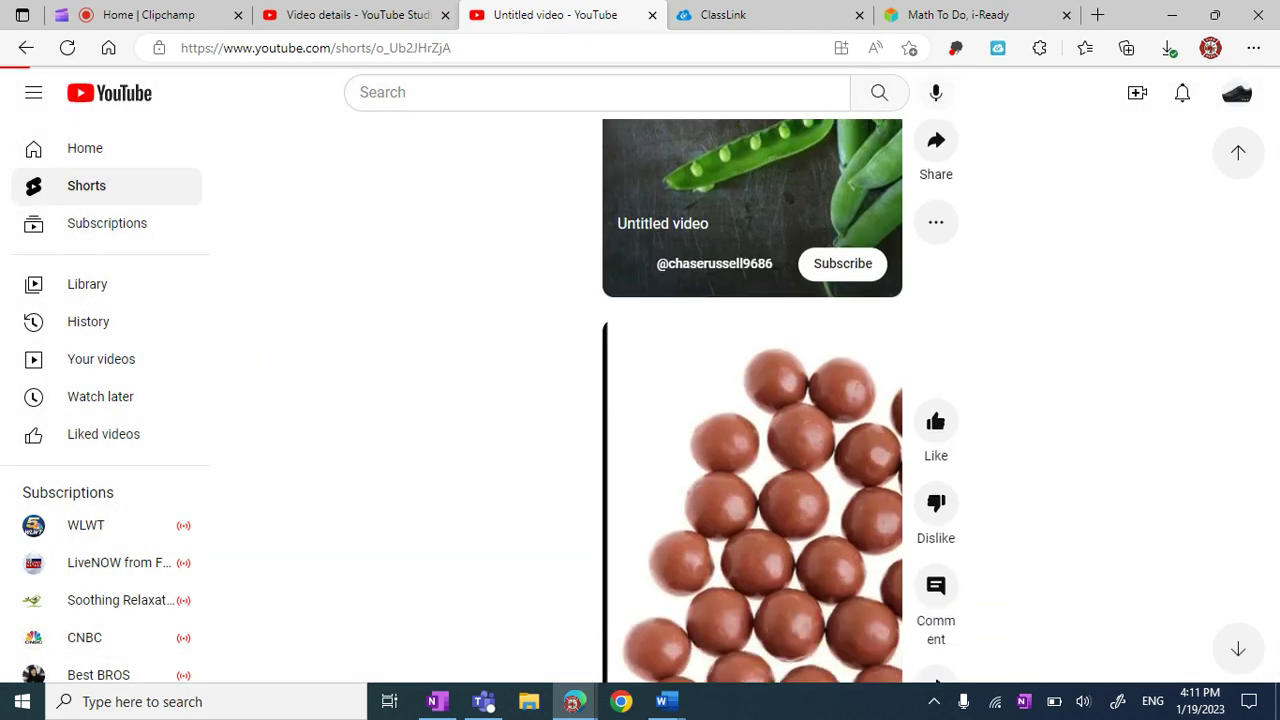
{"action": "scroll", "coordinate": [752, 400], "scroll_direction": "up", "scroll_amount": 3}
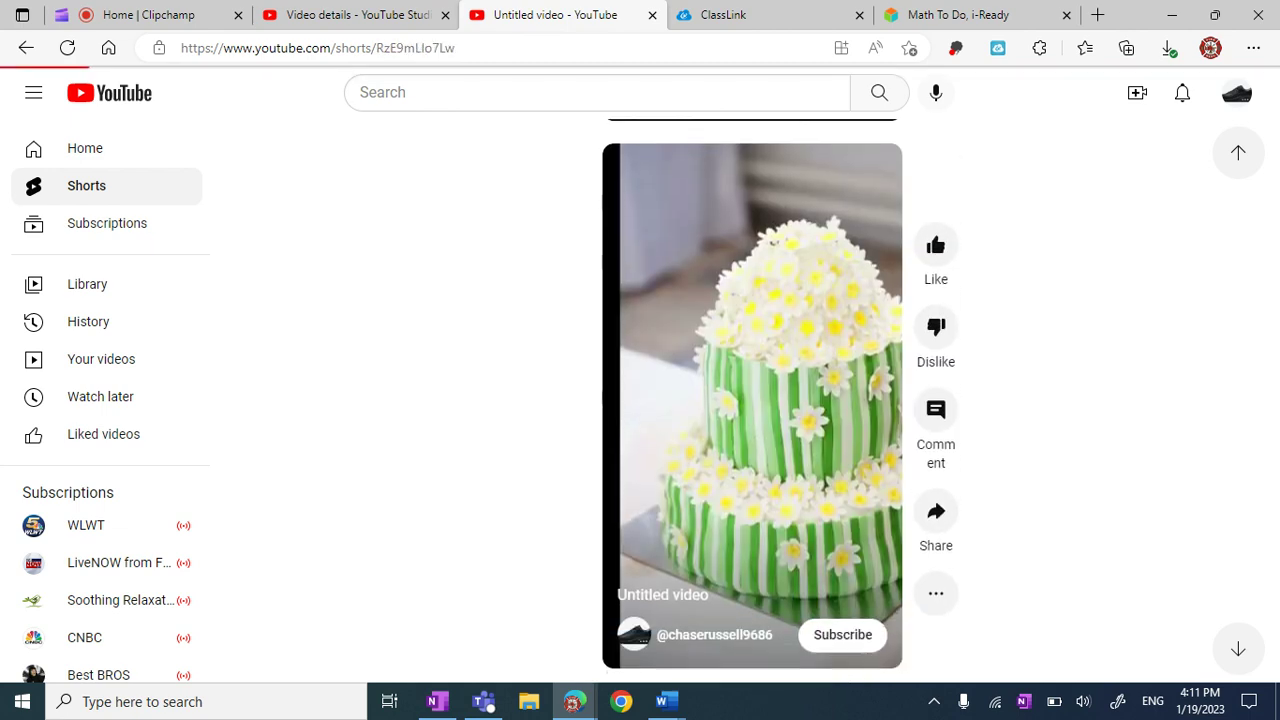
{"action": "scroll", "coordinate": [752, 400], "scroll_direction": "down", "scroll_amount": 3}
{"action": "scroll", "coordinate": [752, 400], "scroll_direction": "down", "scroll_amount": 3}
{"action": "scroll", "coordinate": [752, 400], "scroll_direction": "down", "scroll_amount": 3}
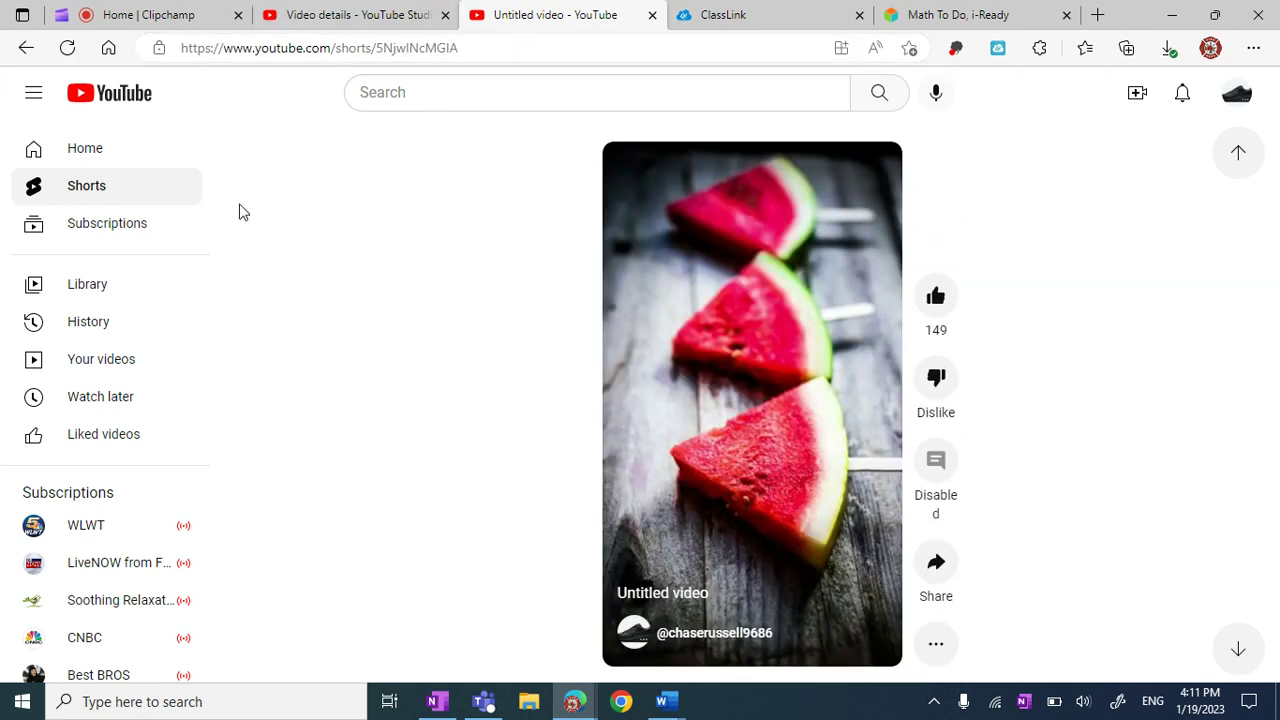
{"action": "left_click", "coordinate": [936, 645]}
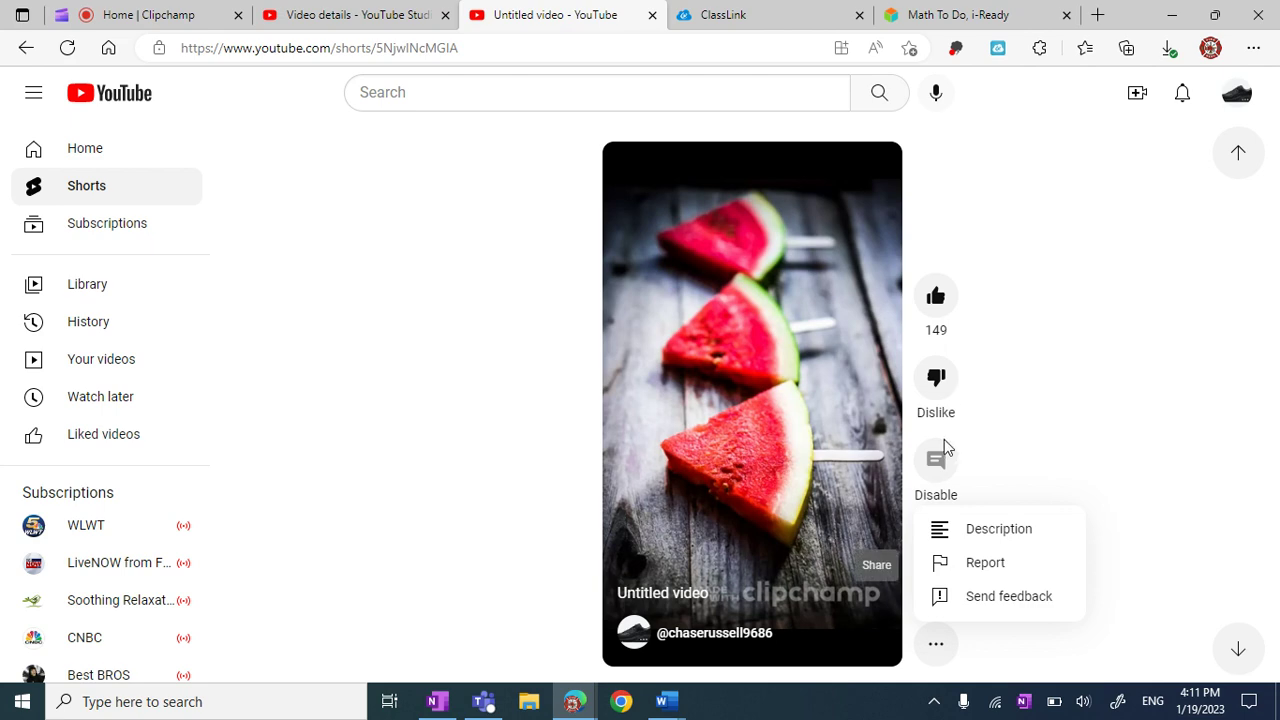
{"action": "left_click", "coordinate": [985, 528]}
{"action": "left_click", "coordinate": [265, 388]}
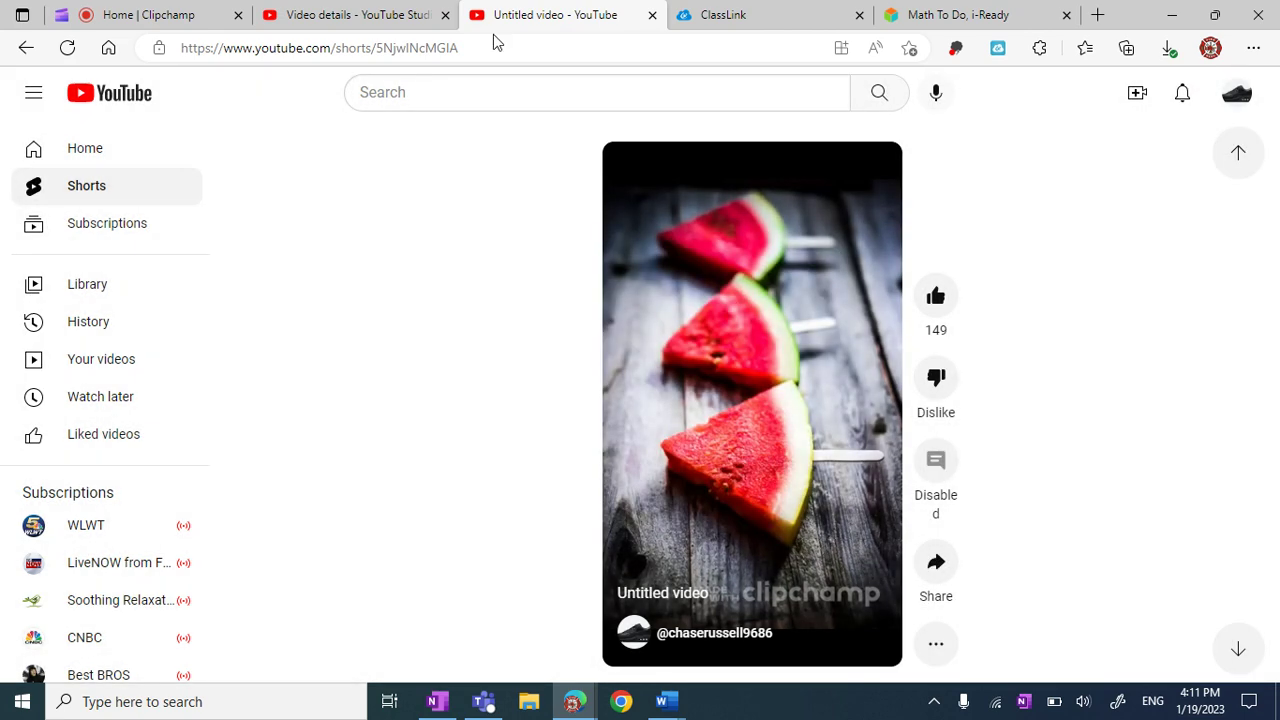